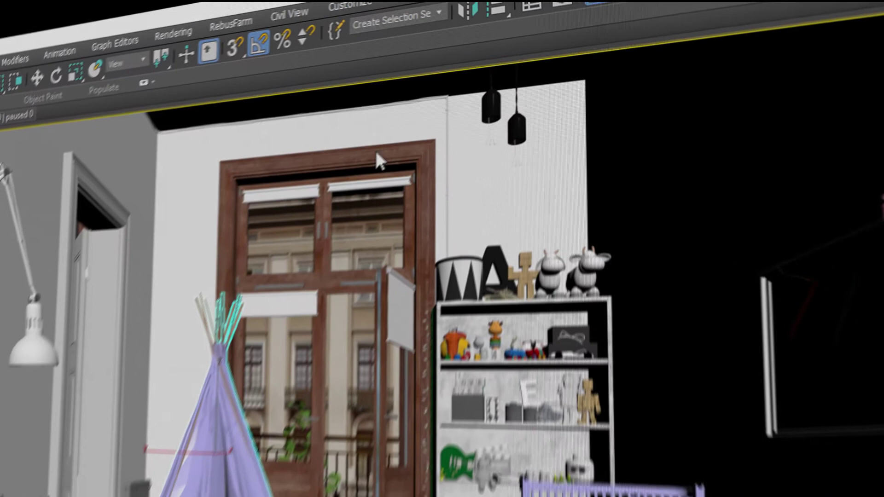
- Open the RebusFarm render service setup and view the scene's common render settings before closing them again
click(337, 16)
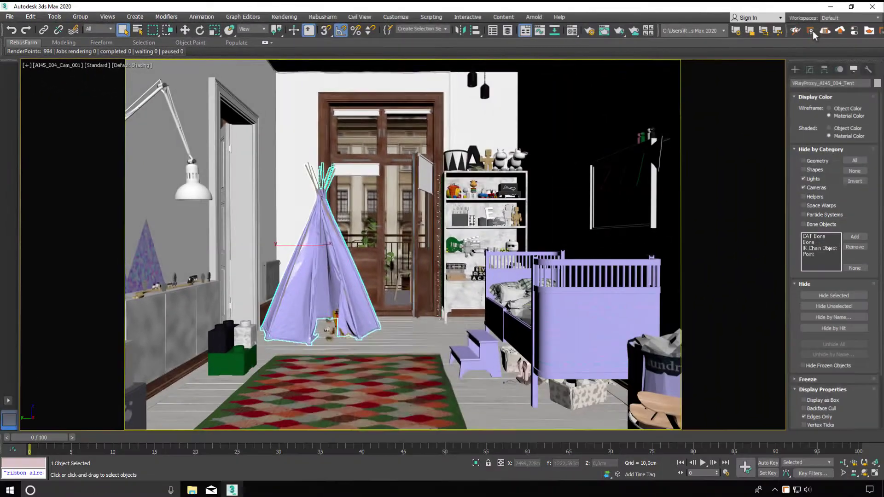
click(812, 31)
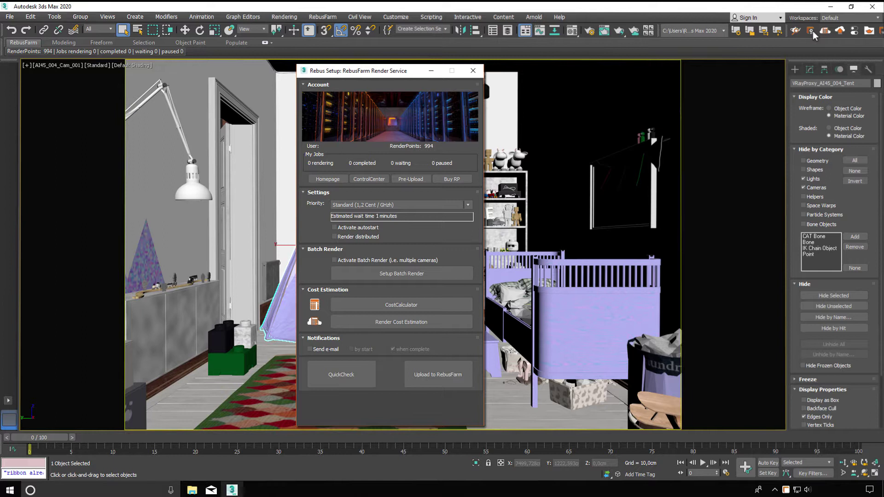
click(589, 31)
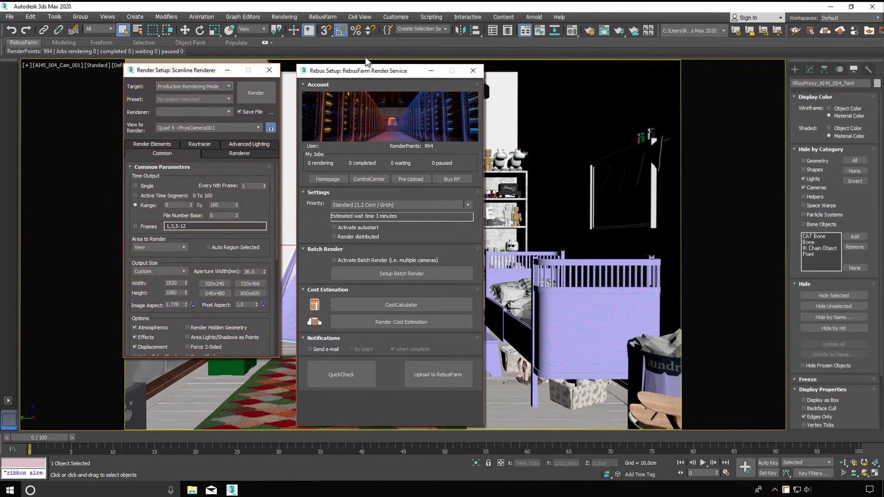
click(270, 71)
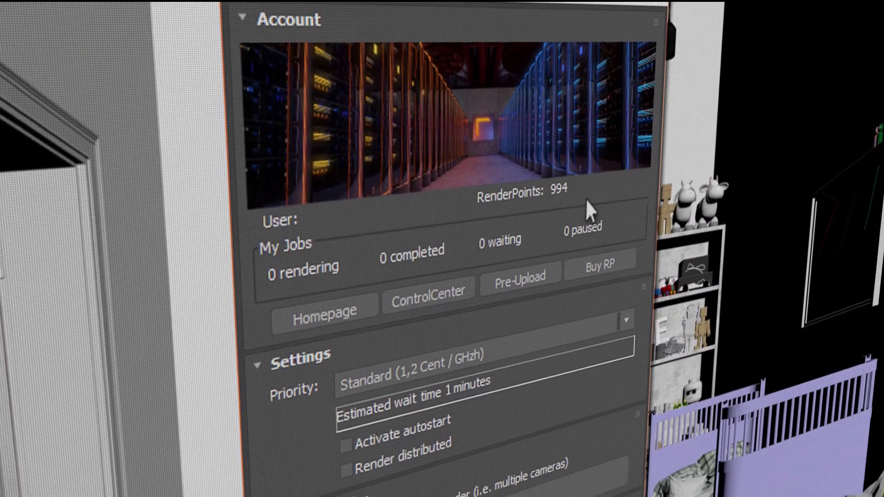
- Look through the job priorities, keeping Standard (1,2 Cent / GHzh), and try the autostart option on and off
click(617, 360)
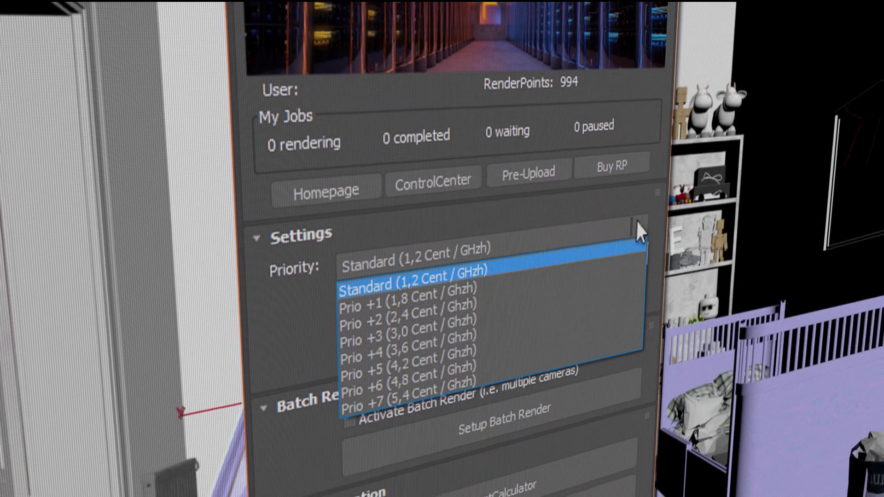
click(629, 302)
click(349, 297)
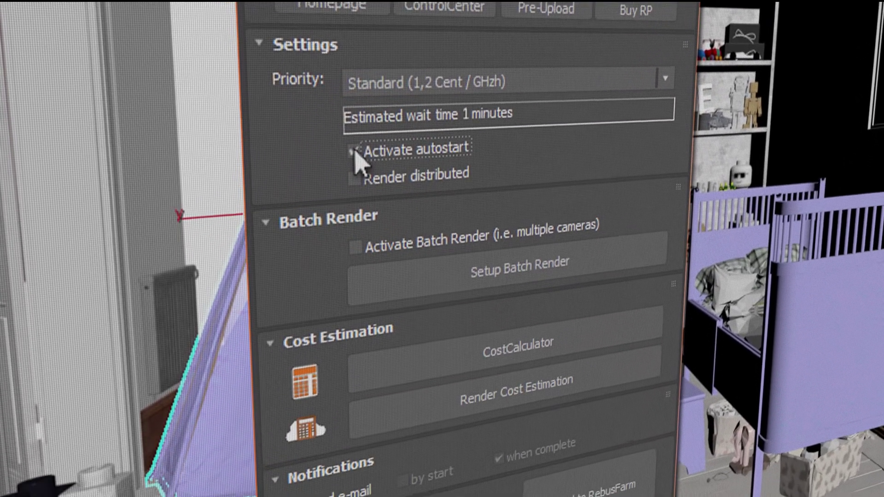
click(352, 175)
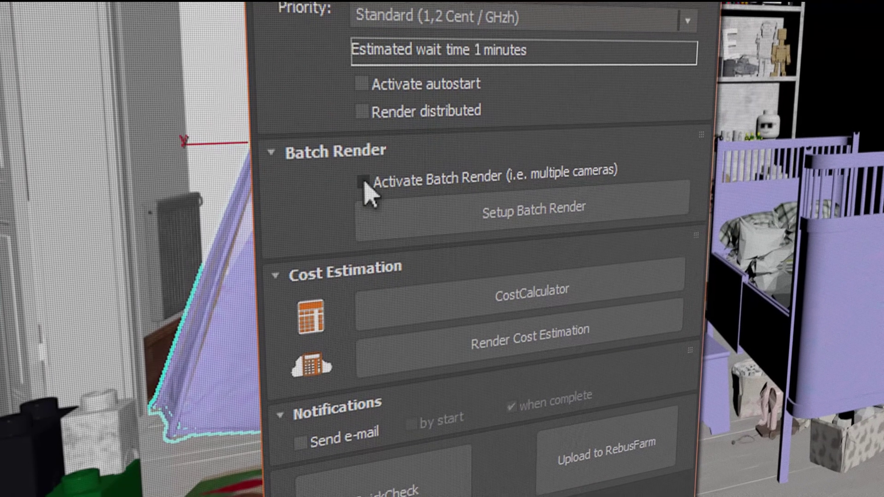
- Try batch rendering by enabling it, viewing its camera views in the batch setup, and disabling it again
click(360, 189)
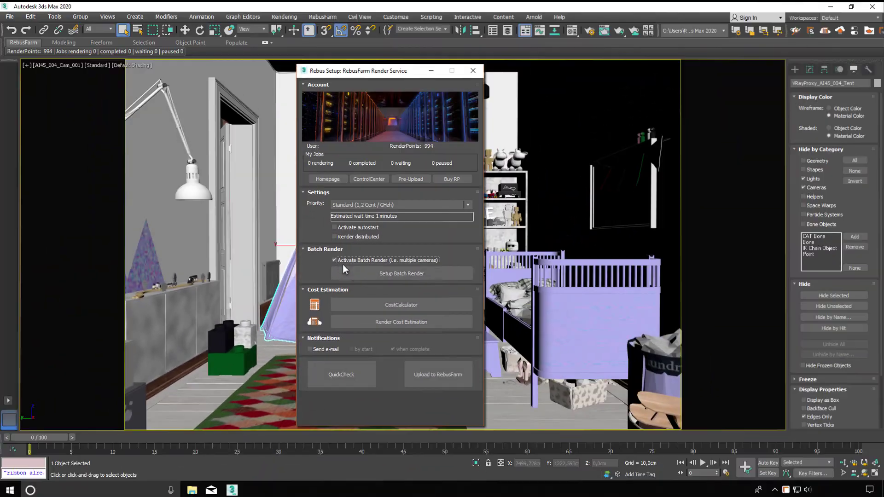
click(352, 273)
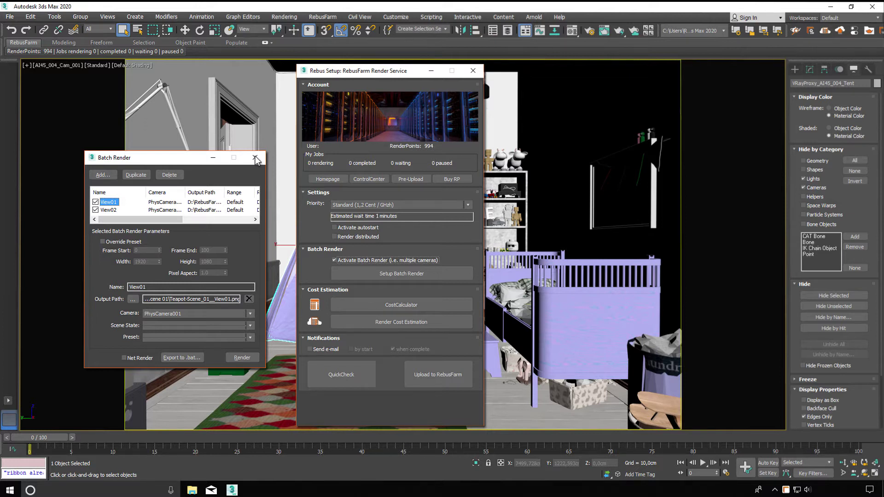
click(255, 158)
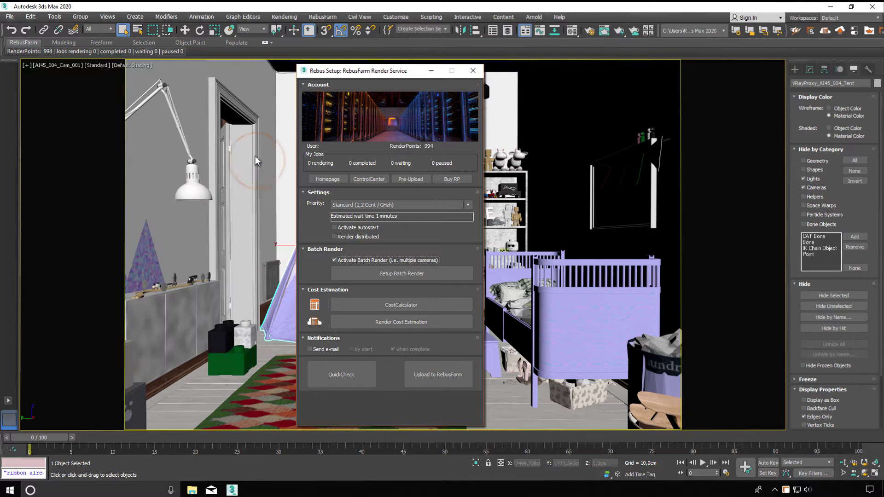
click(334, 260)
- Review the render costs in the CostCalculator, and try the e-mail notification option on and off
click(370, 304)
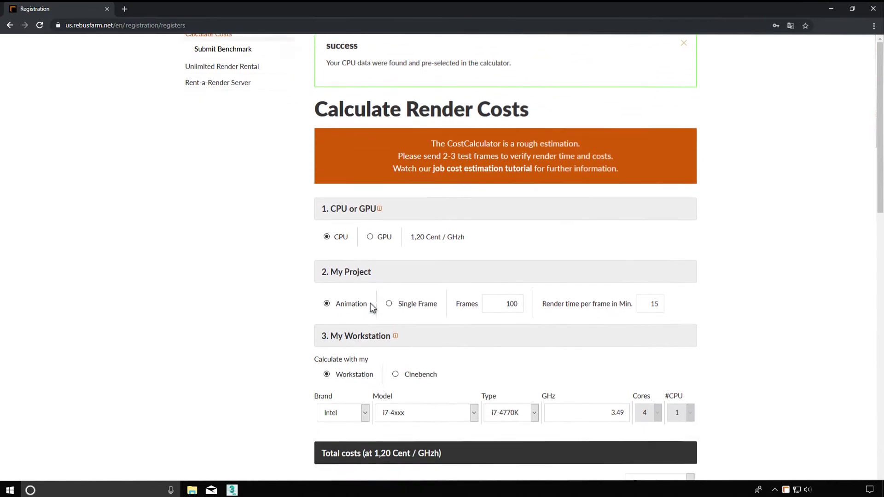
scroll(370, 303, down, 6)
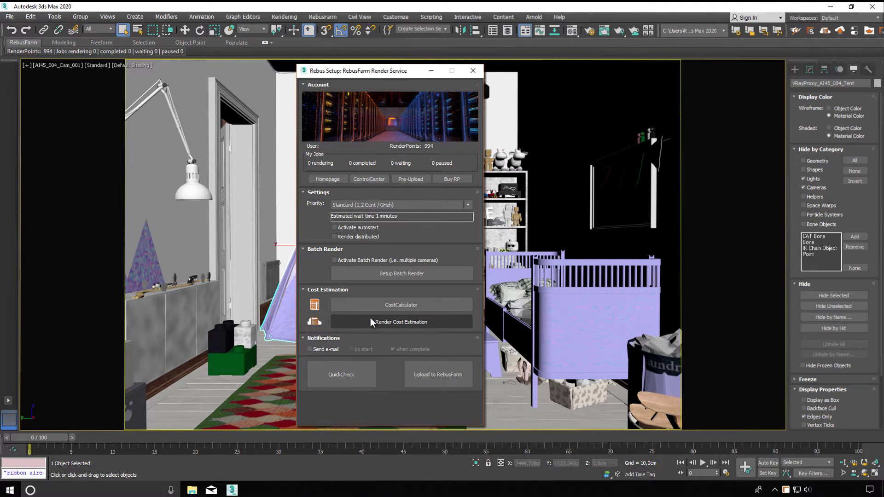
click(310, 349)
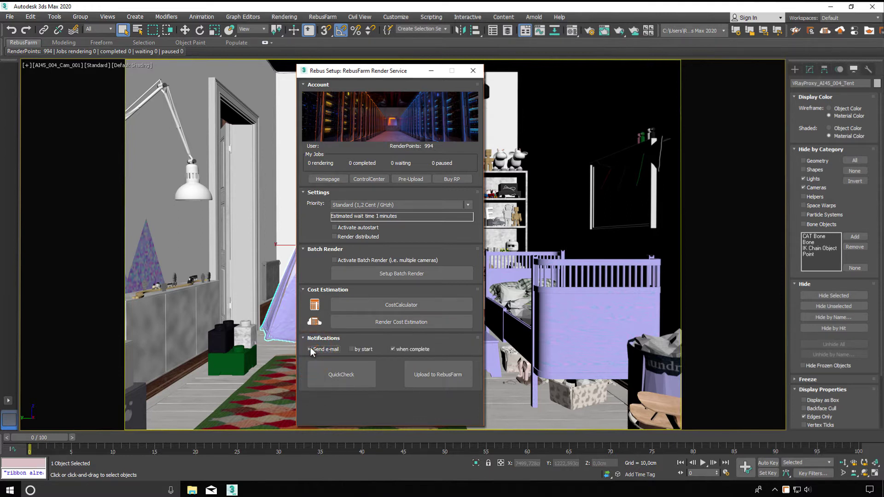
click(310, 349)
- Run a QuickCheck on the scene, send the job to RebusFarm and close the messages window
click(319, 371)
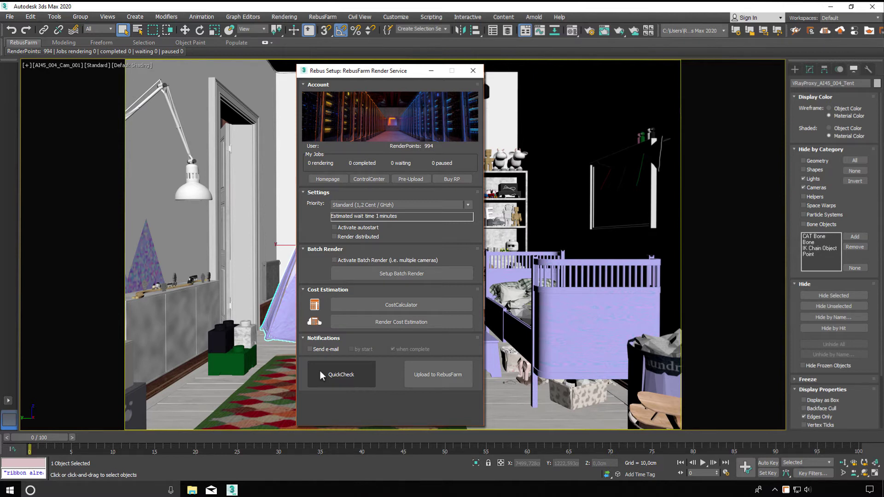
click(319, 371)
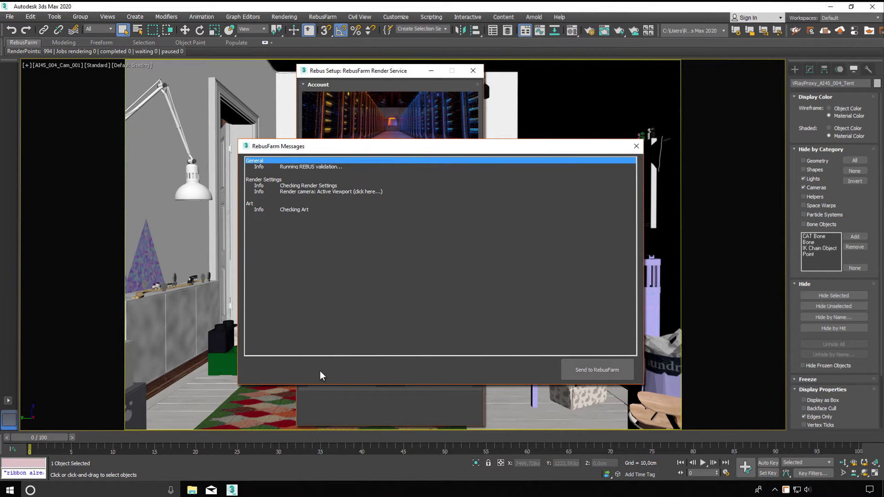
click(571, 371)
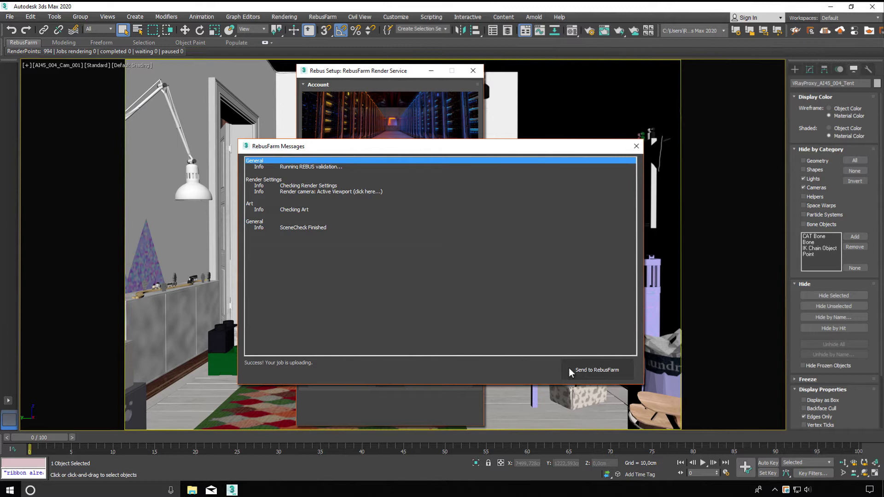
click(636, 146)
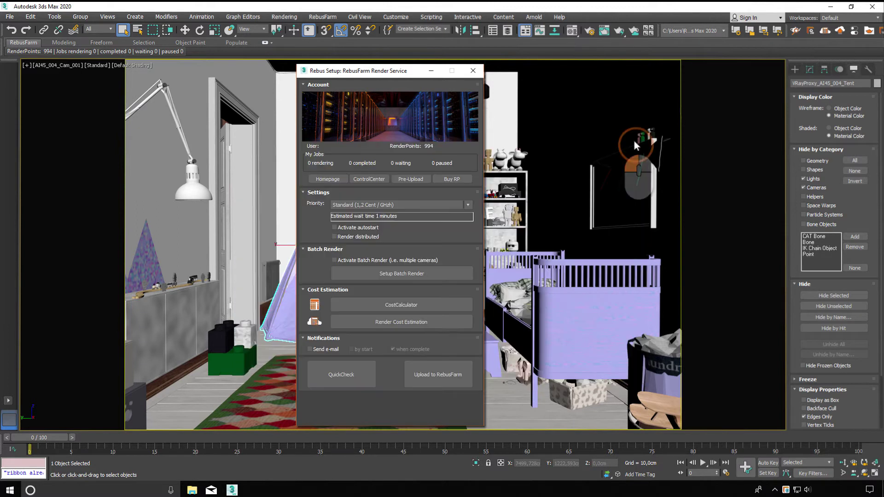
- Open the RebusFarm ControlCenter in the browser and start rendering the Playroom_01.max project
mouse_move(43, 50)
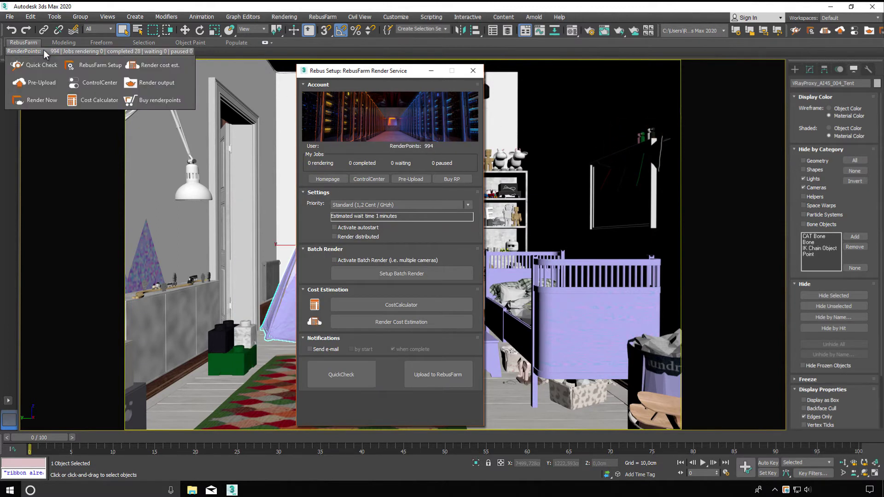
click(54, 82)
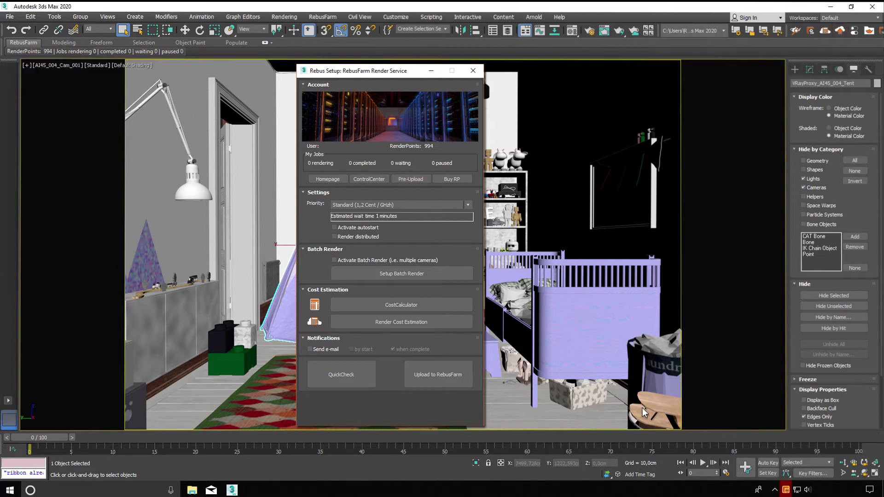
right_click(786, 490)
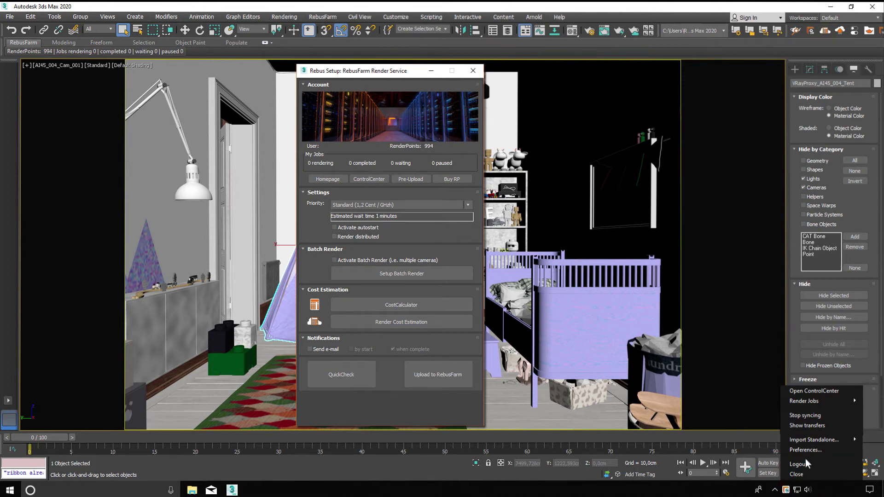
click(842, 390)
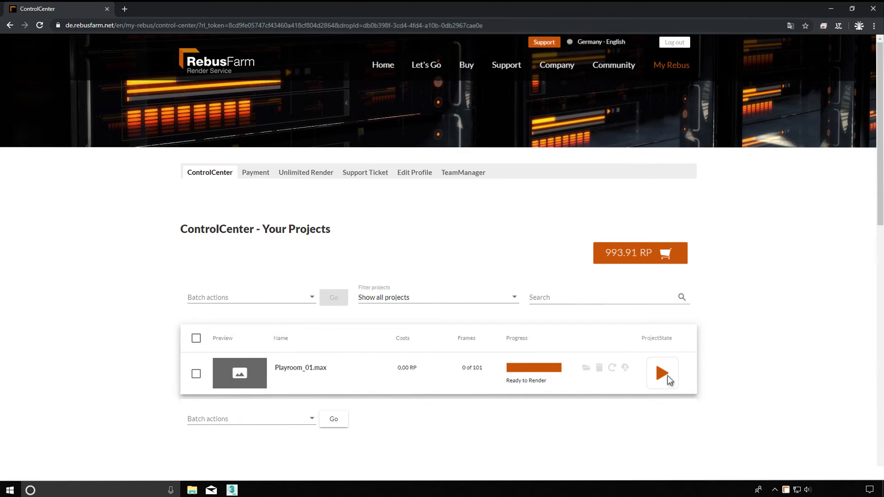
click(667, 376)
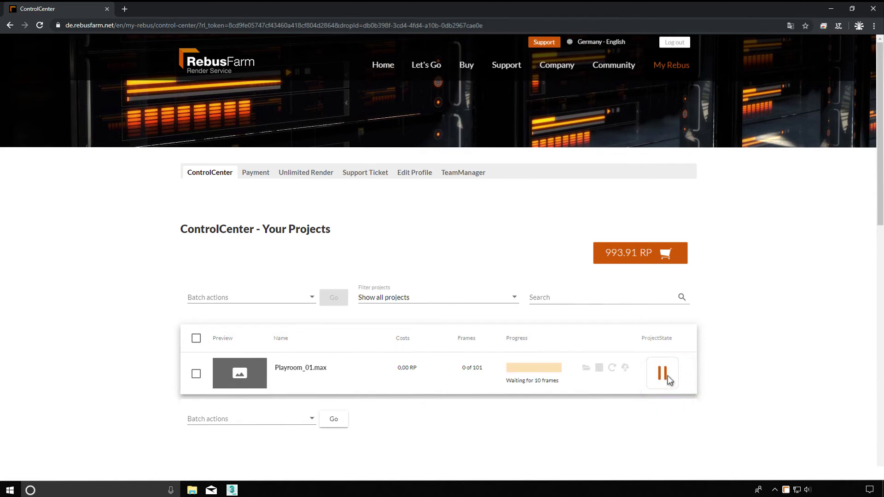
- Open the Playroom_01.max job details and examine its output download and re-submit options without submitting
click(304, 367)
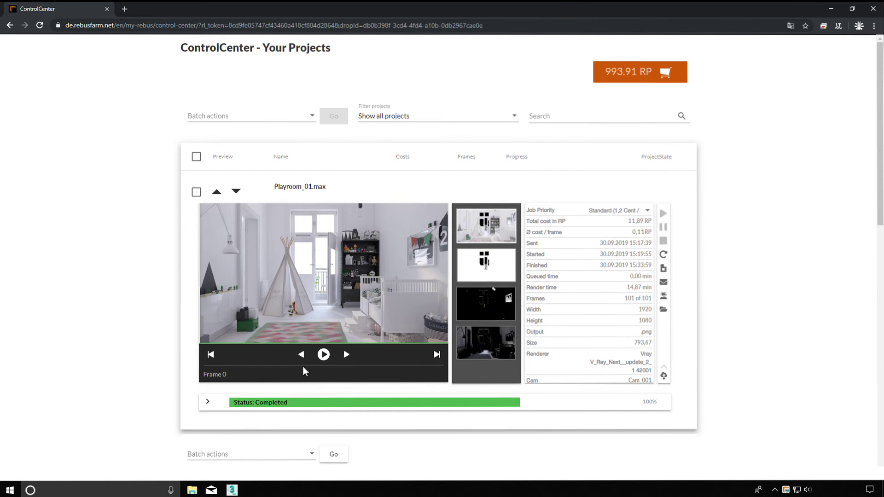
click(663, 376)
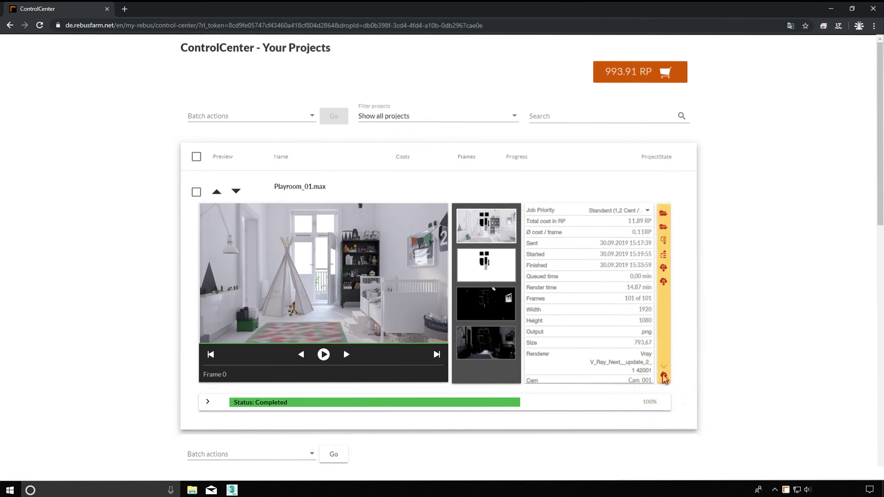
click(663, 376)
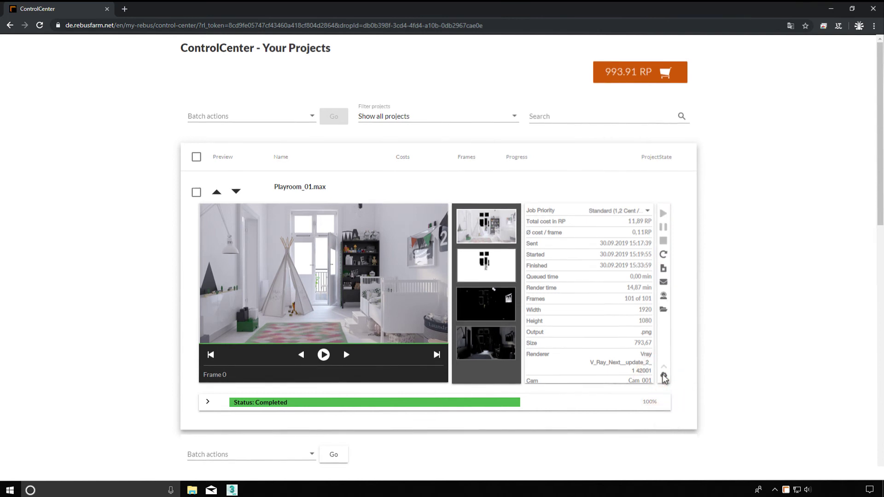
click(664, 255)
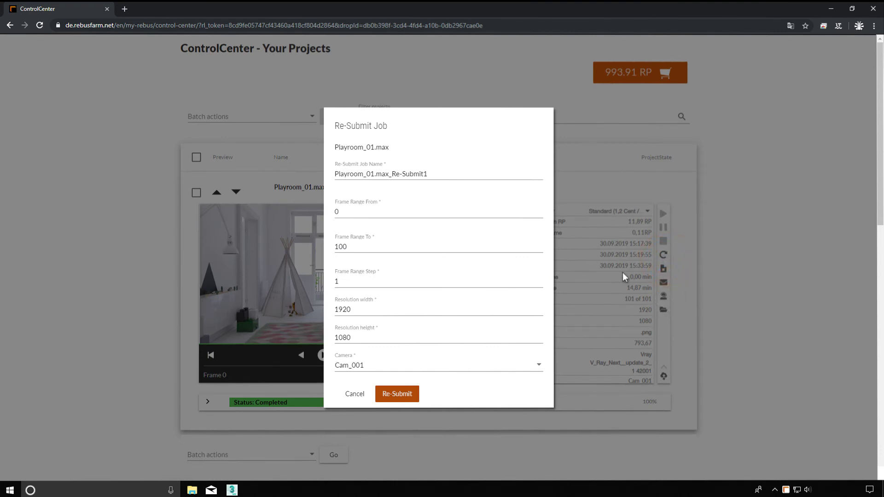
click(355, 394)
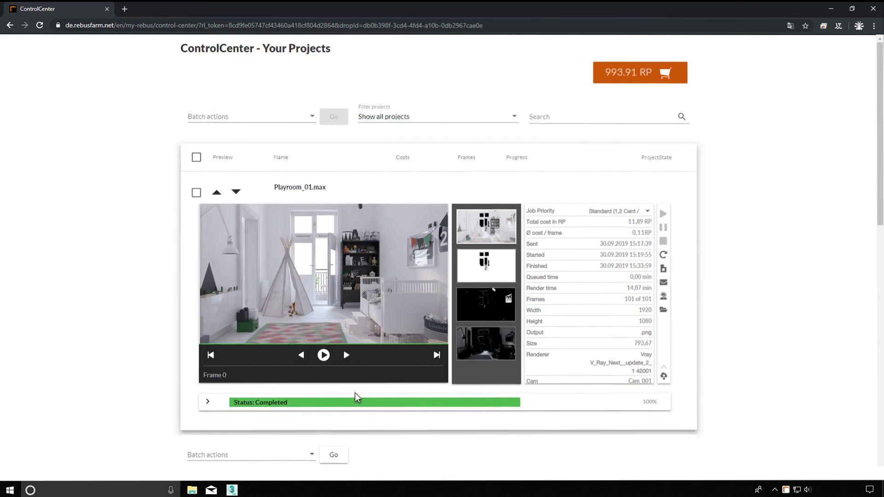
- Open the RebusFarm support FAQ and look through the General, Payments & Invoices and Technical Issues questions
click(210, 280)
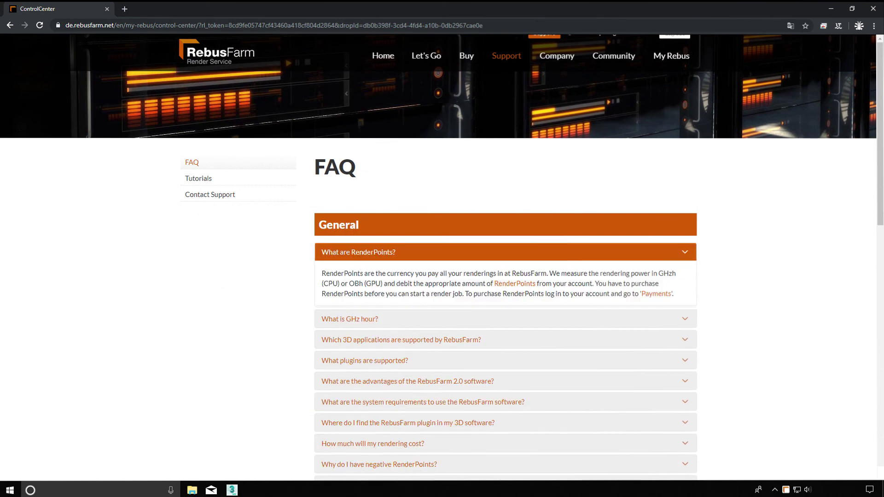
scroll(442, 258, down, 4)
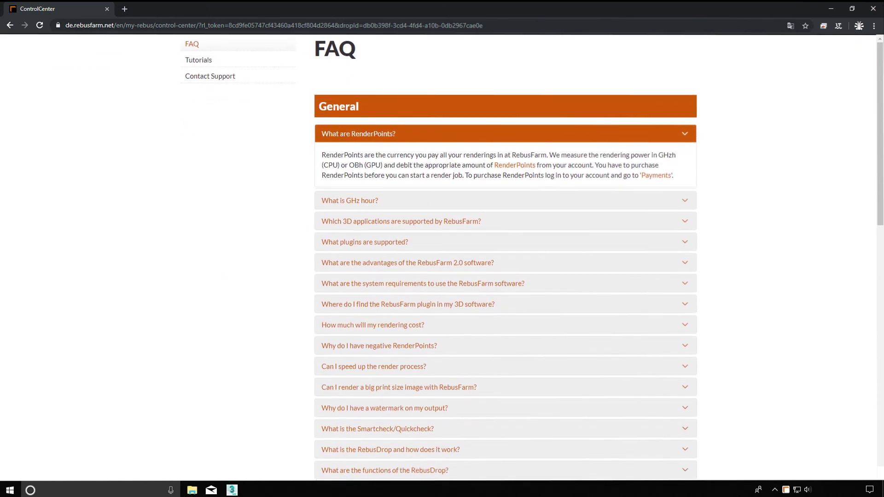
scroll(442, 258, down, 4)
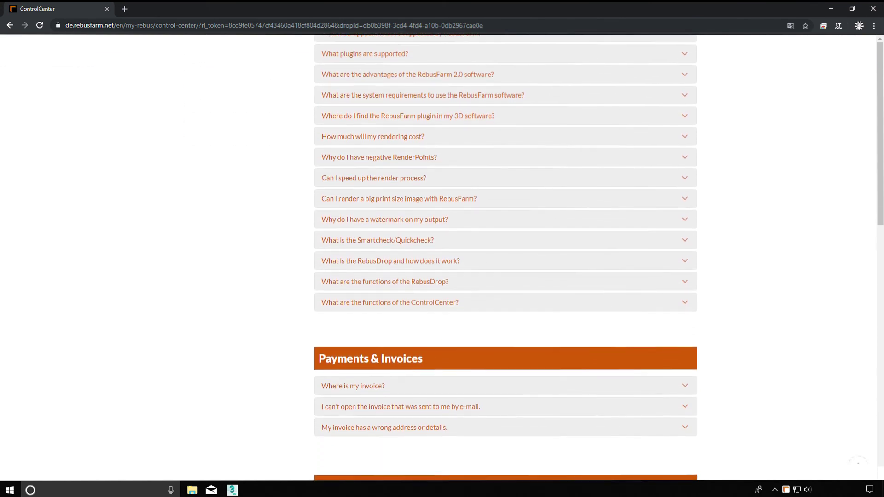
scroll(505, 256, down, 1)
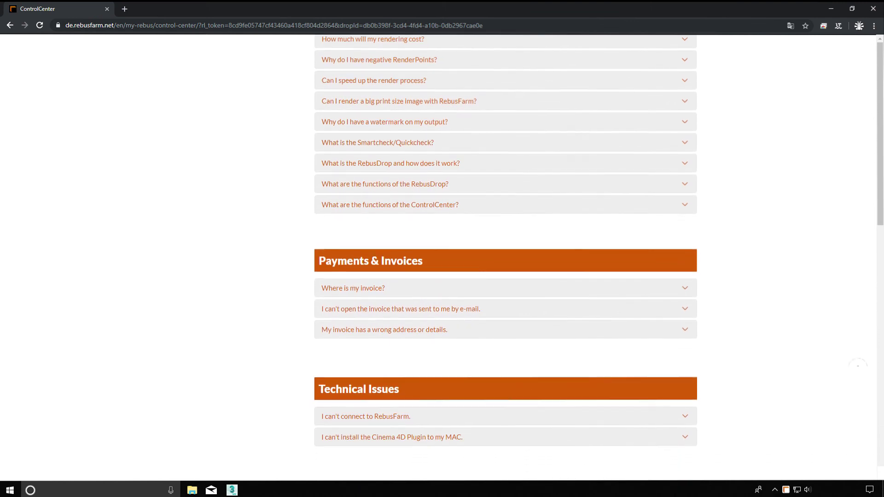